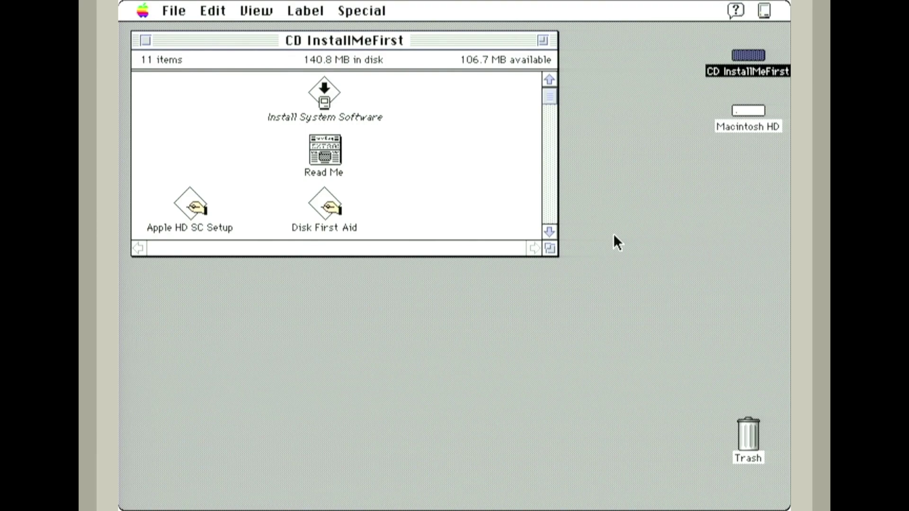
- Launch Install System Software, preview Customize, then choose Easy Install to Macintosh HD
double_click(750, 110)
double_click(329, 89)
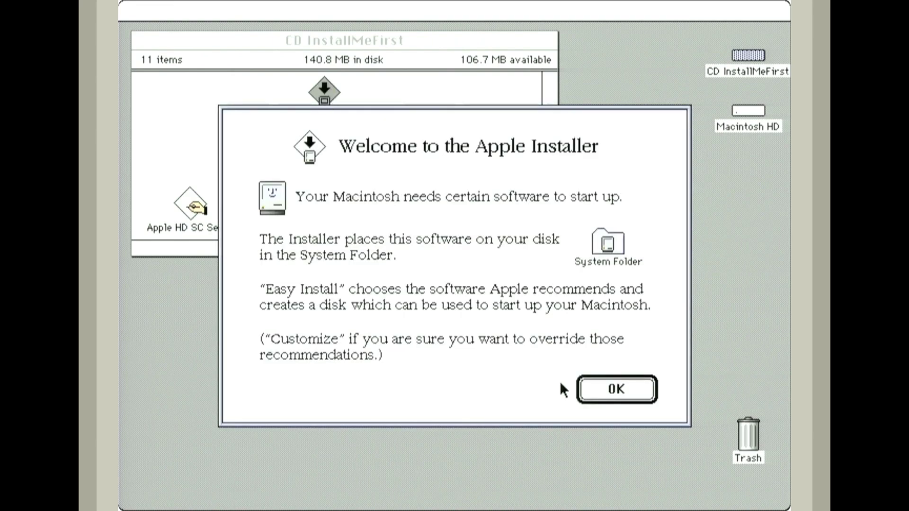
click(600, 388)
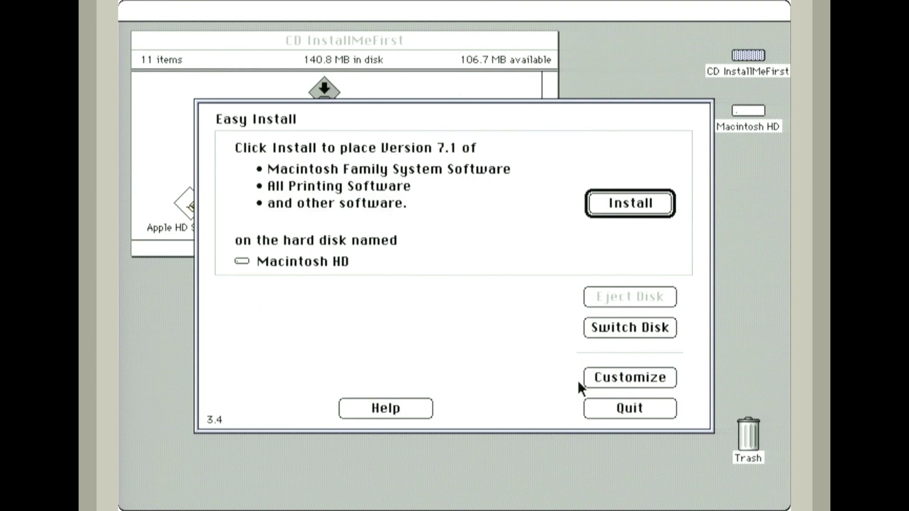
click(599, 379)
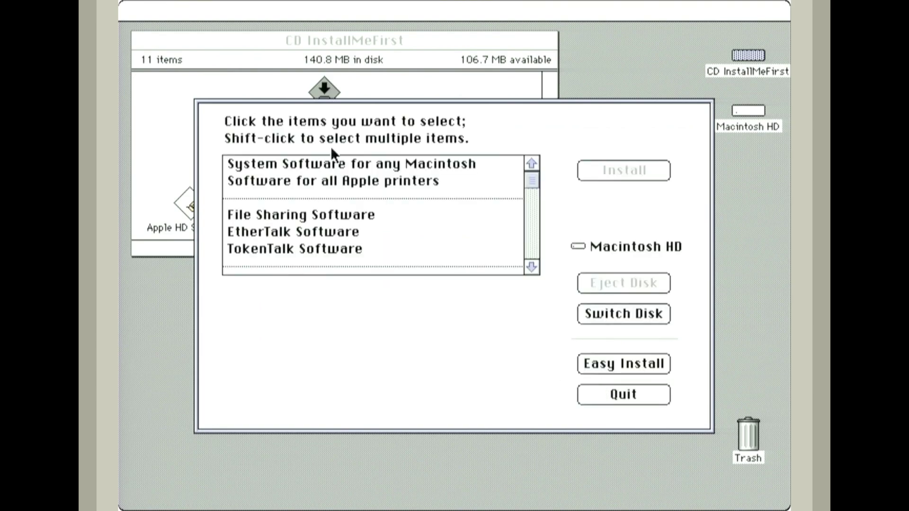
click(530, 236)
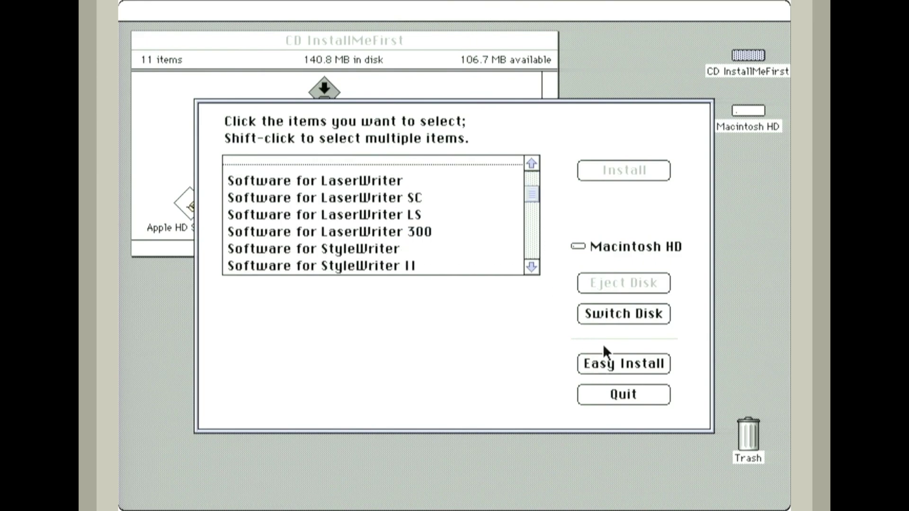
click(616, 365)
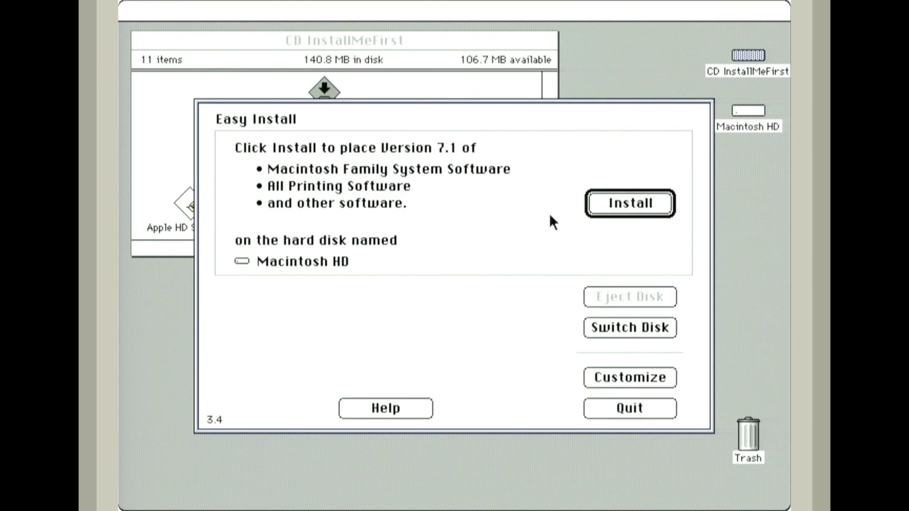
- Install System 7.1 and printing software onto Macintosh HD until success is reported
click(603, 202)
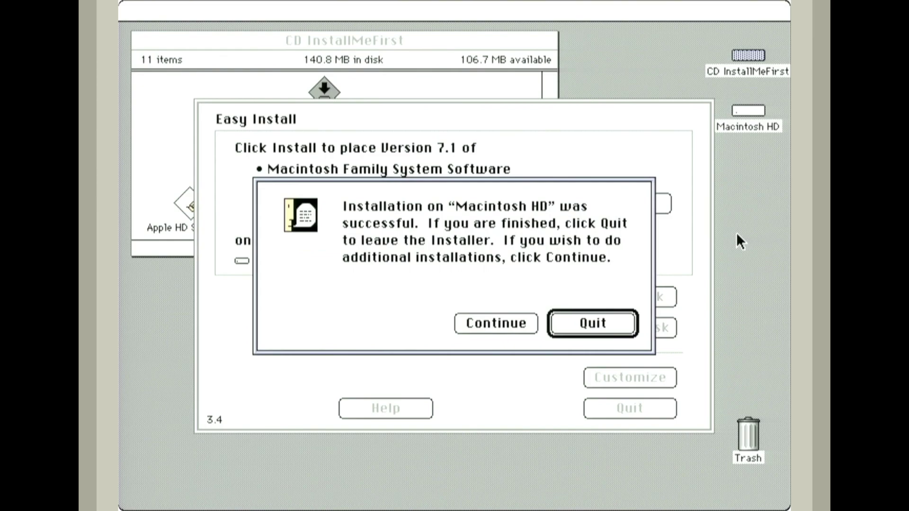
- Quit the installer and choose Macintosh HD in the Startup Disk control panel
key(Return)
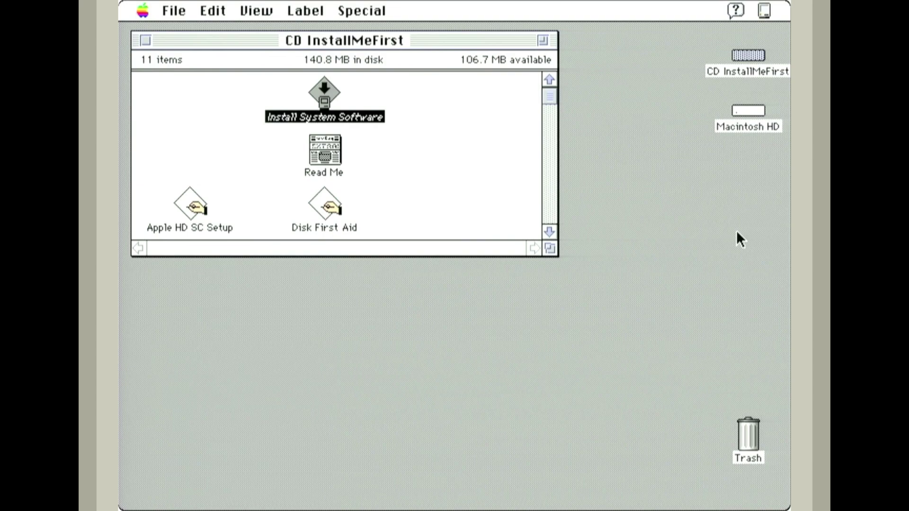
click(143, 11)
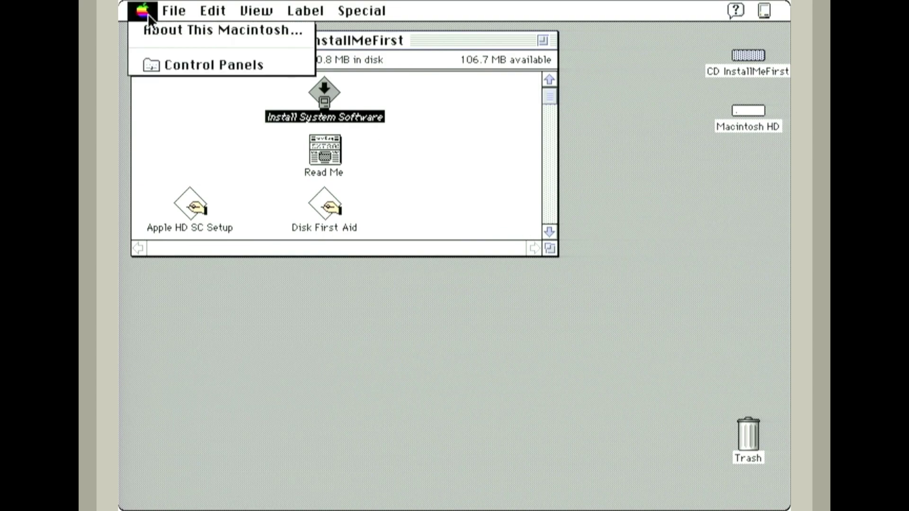
click(249, 66)
double_click(315, 124)
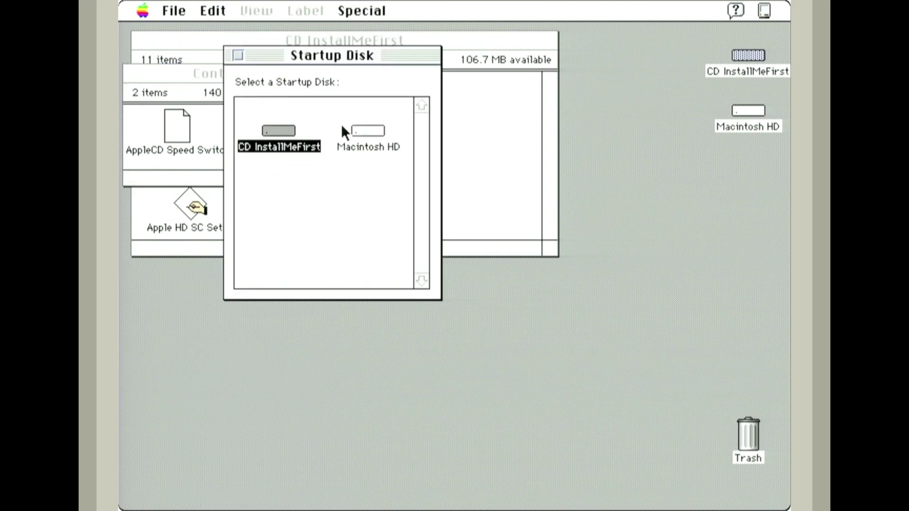
click(367, 131)
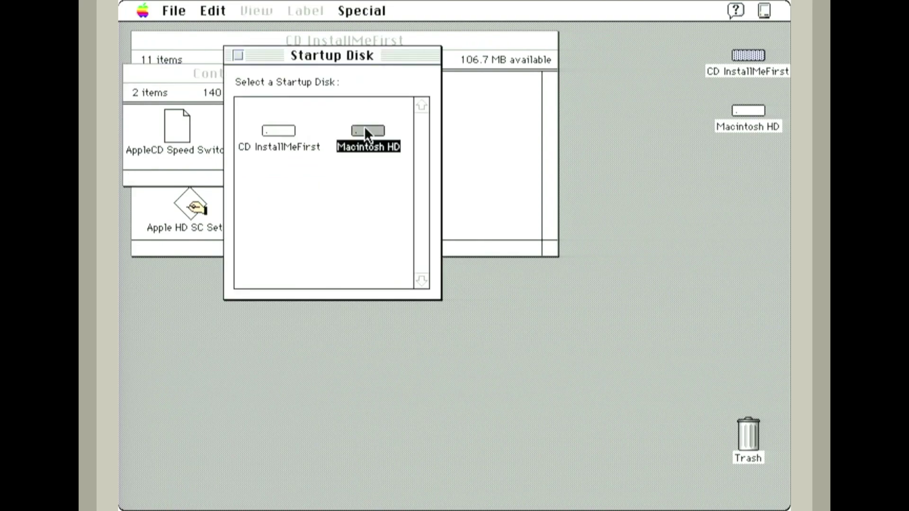
- Close the Startup Disk, Control Panels and CD InstallMeFirst windows and deselect everything
click(237, 56)
click(135, 76)
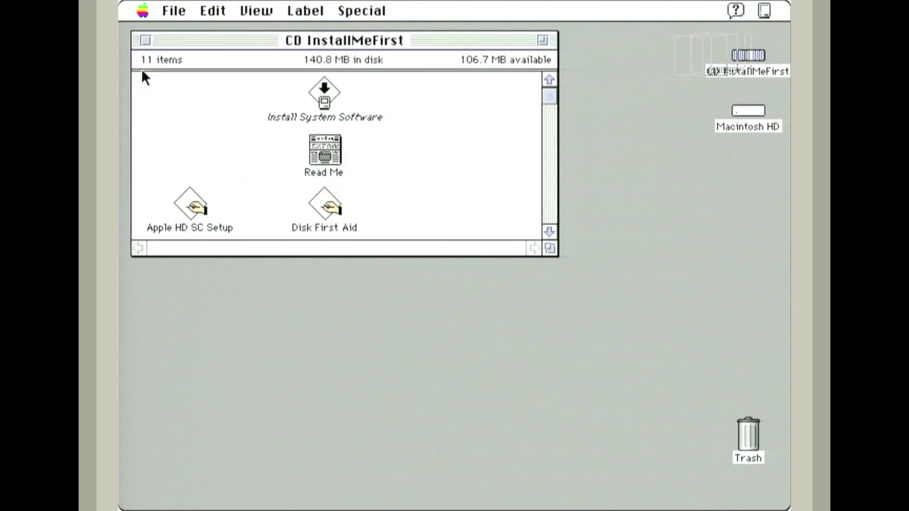
click(145, 41)
click(640, 116)
- Check Macintosh HD's new System Folder, close the window, and restart from the Special menu
double_click(747, 121)
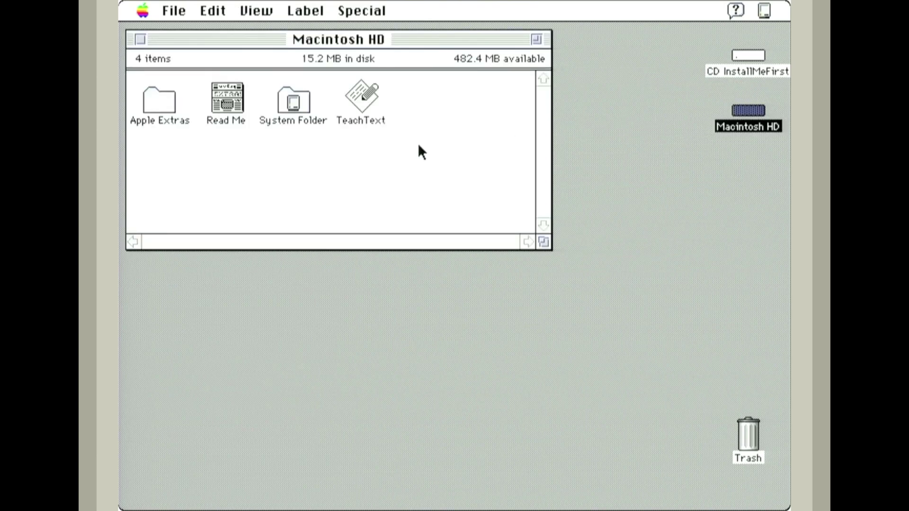
click(292, 102)
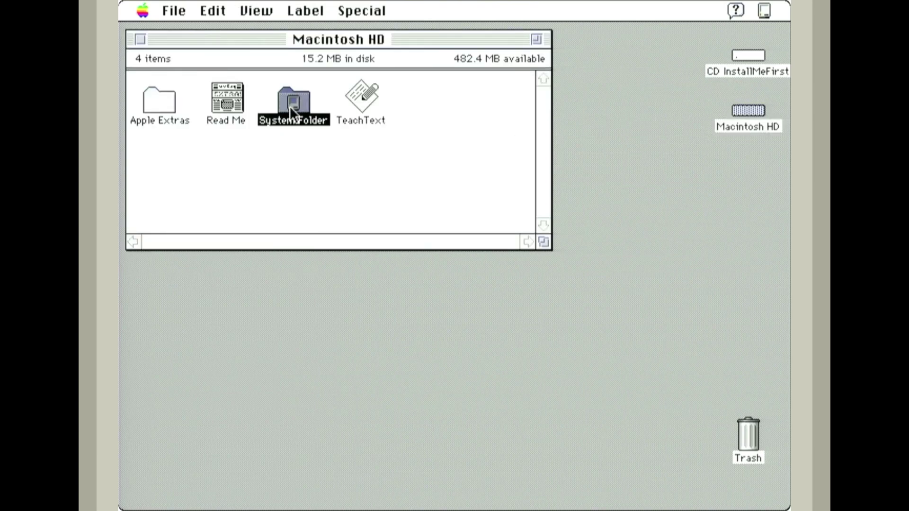
click(140, 39)
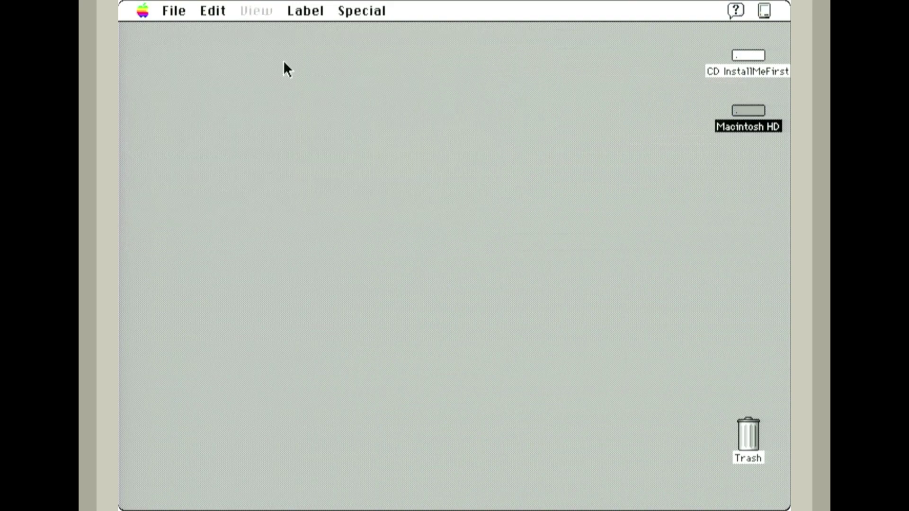
click(370, 11)
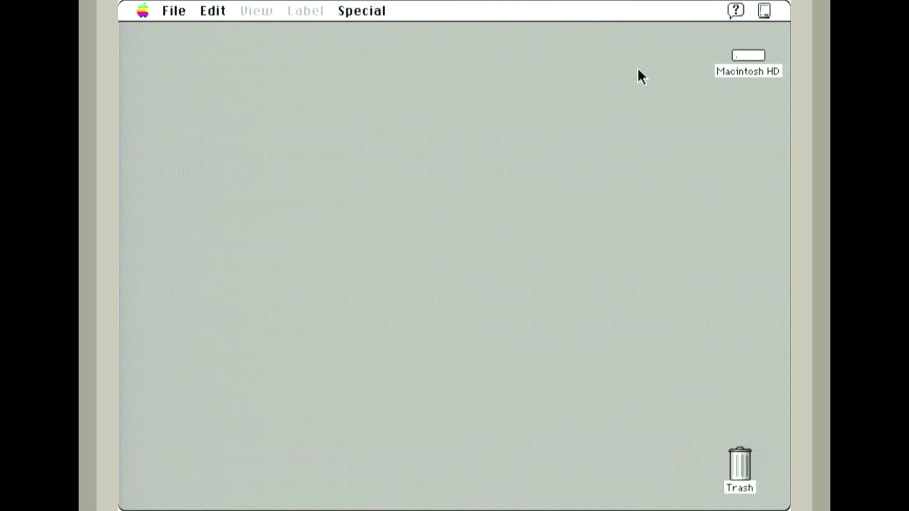
- Open and close Macintosh HD, then open Control Panels from the Apple menu
double_click(736, 59)
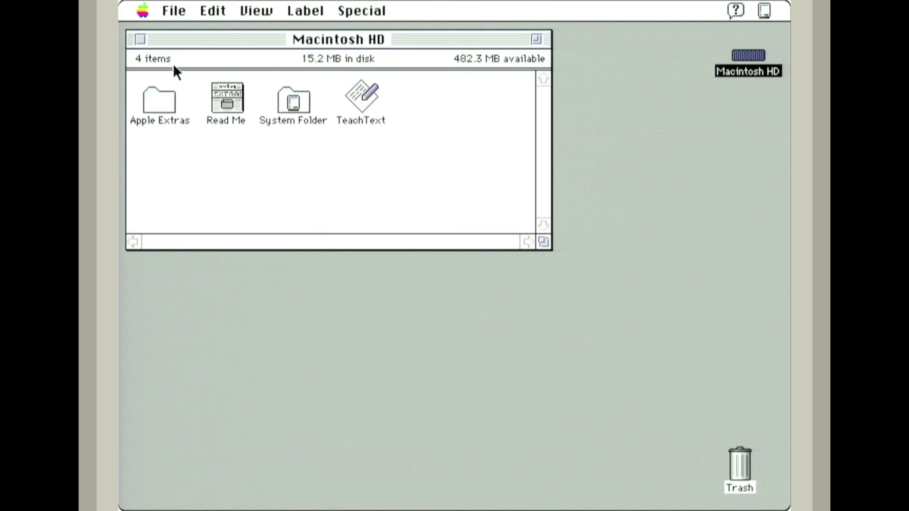
click(140, 40)
drag(141, 9, 189, 144)
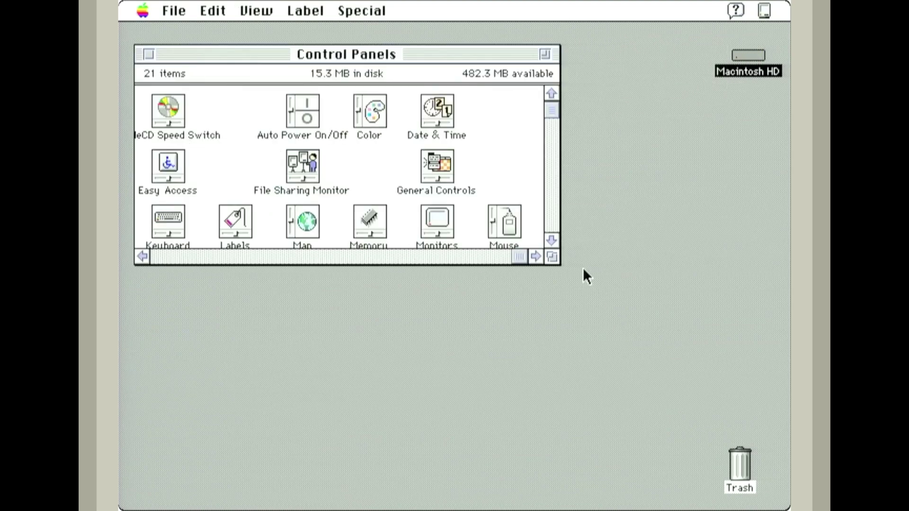
- Drag the grow box to show all 21 control panels without scrolling
drag(552, 256, 644, 422)
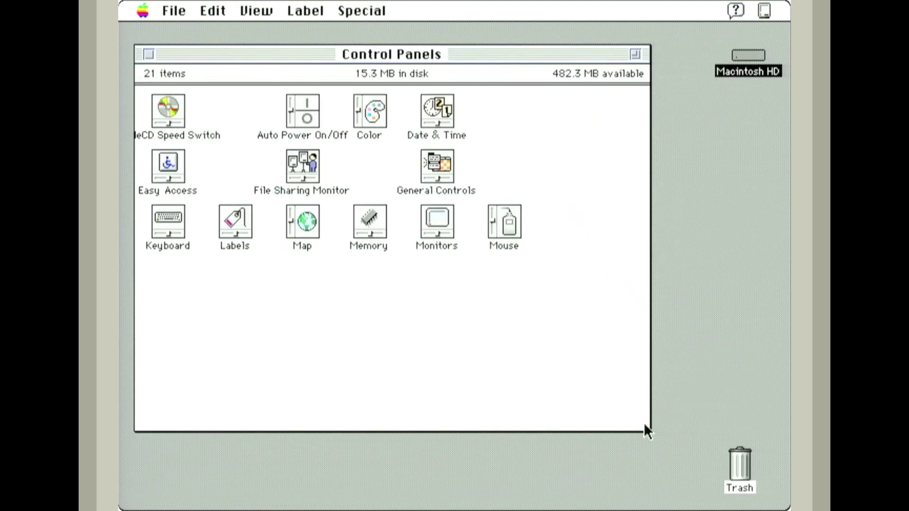
click(142, 10)
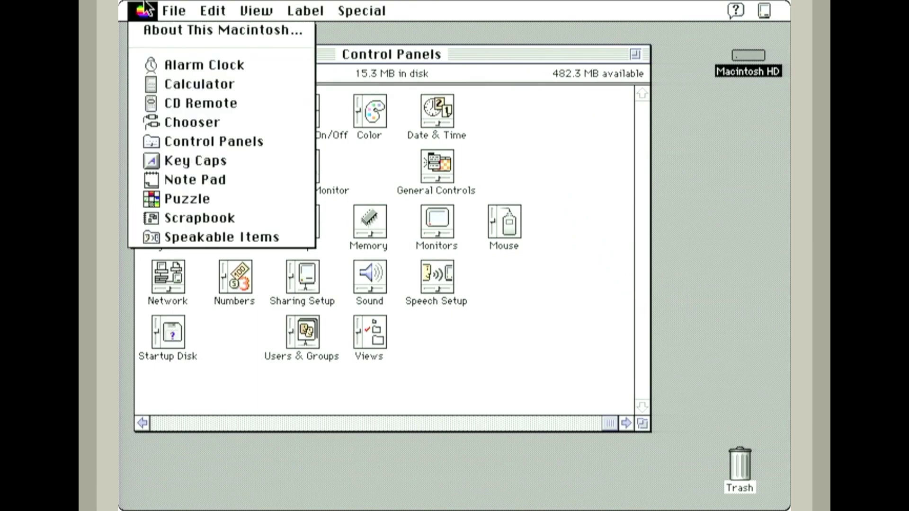
click(146, 29)
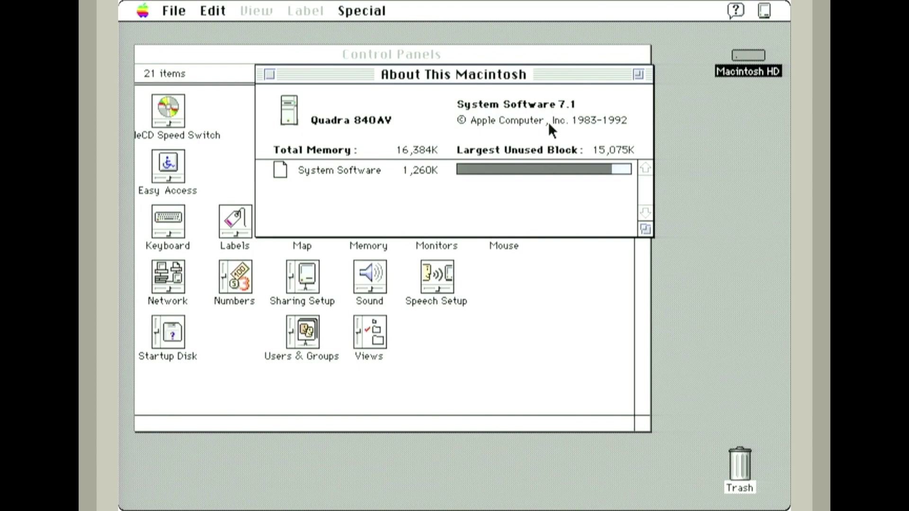
click(268, 74)
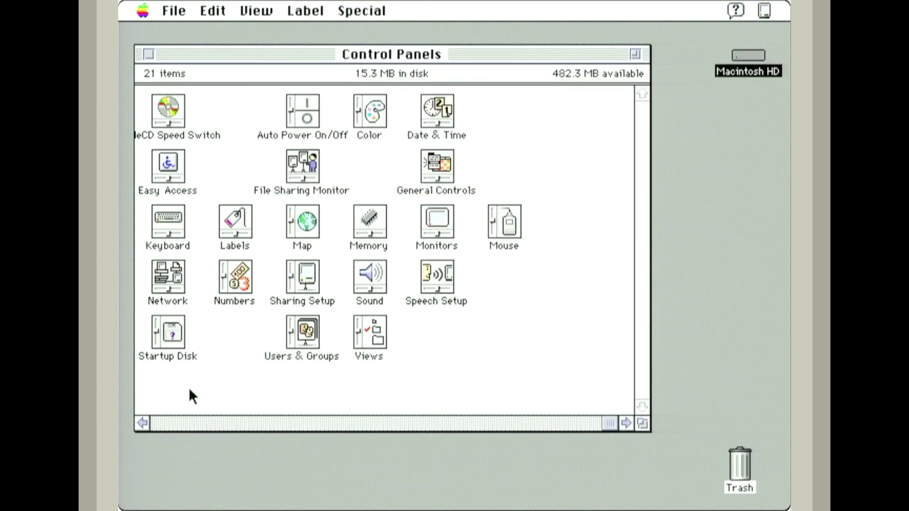
click(184, 423)
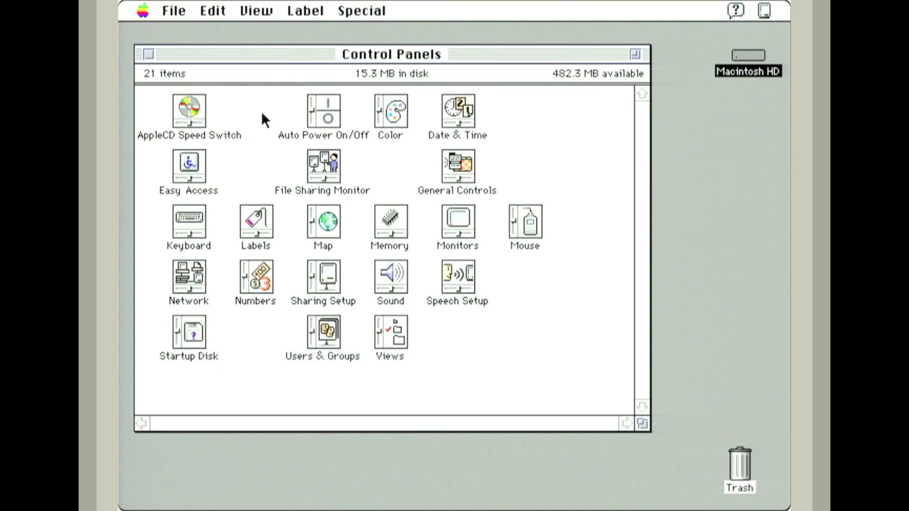
double_click(330, 110)
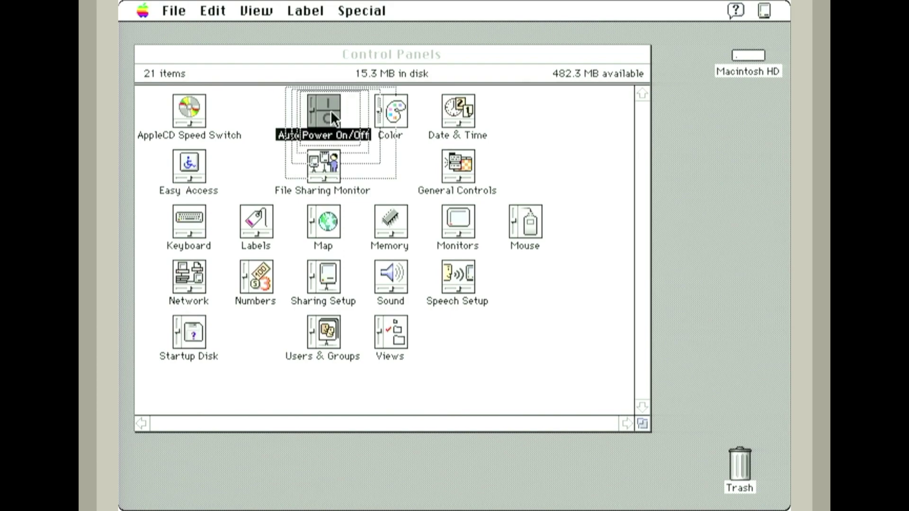
click(238, 55)
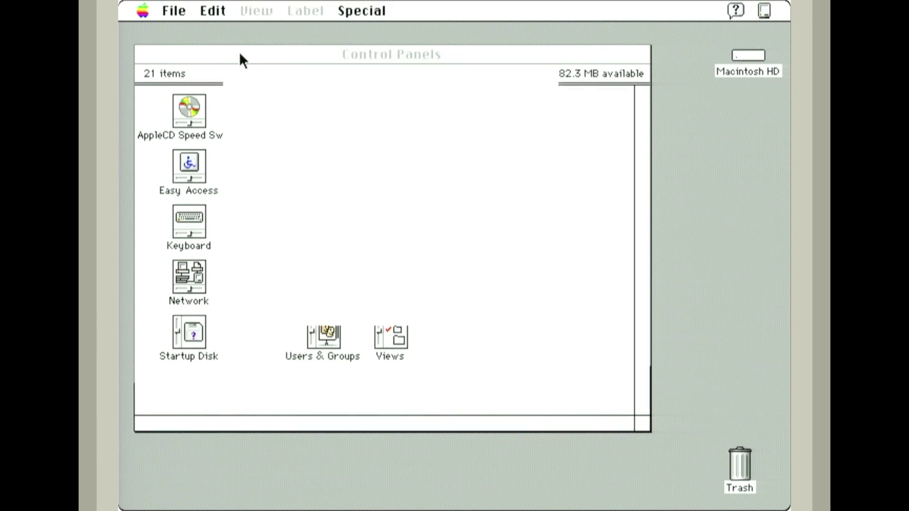
click(195, 110)
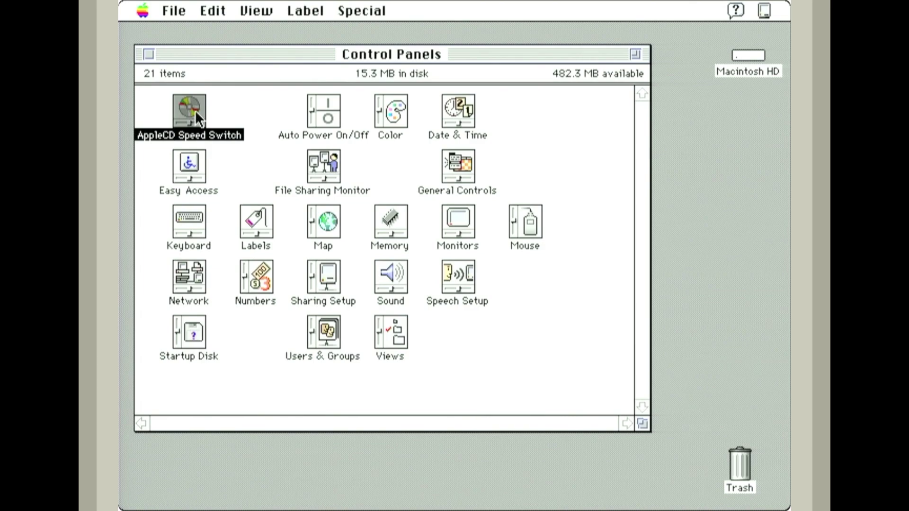
click(253, 112)
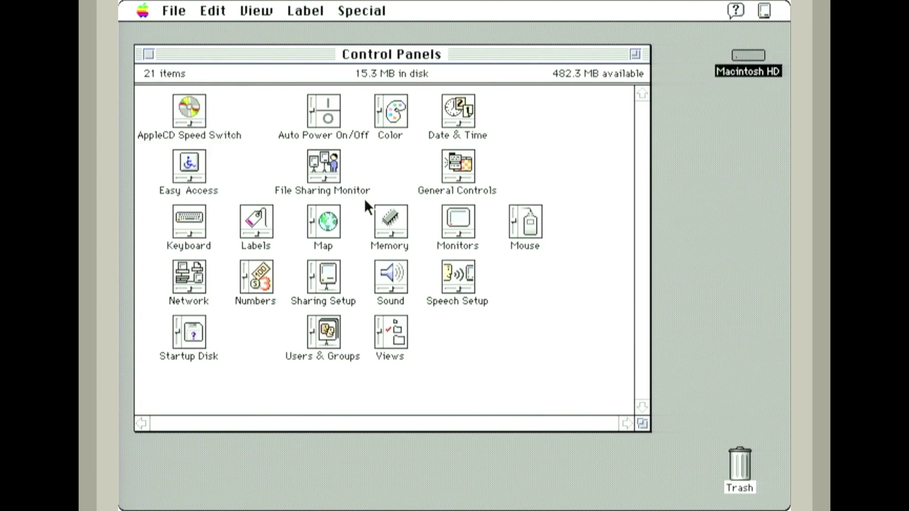
- Open Speech Setup, try speech recognition, then set Recognition to Off
double_click(457, 275)
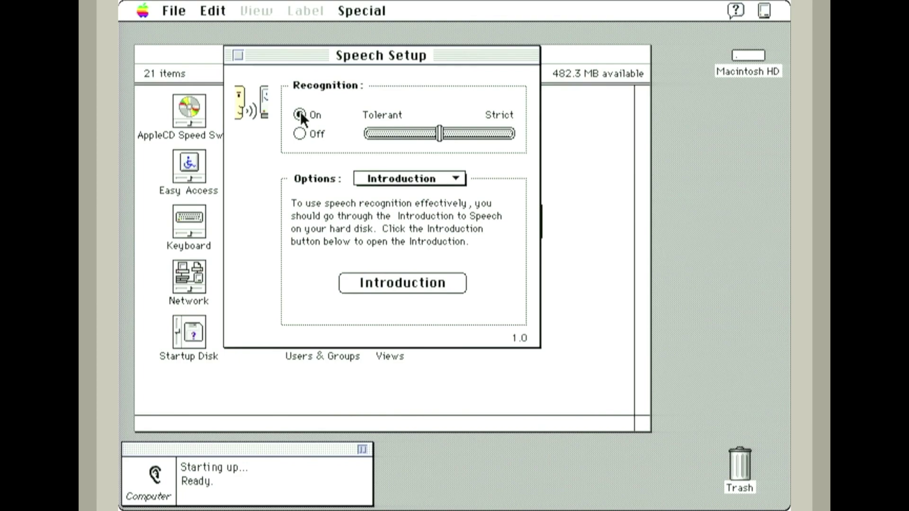
click(301, 133)
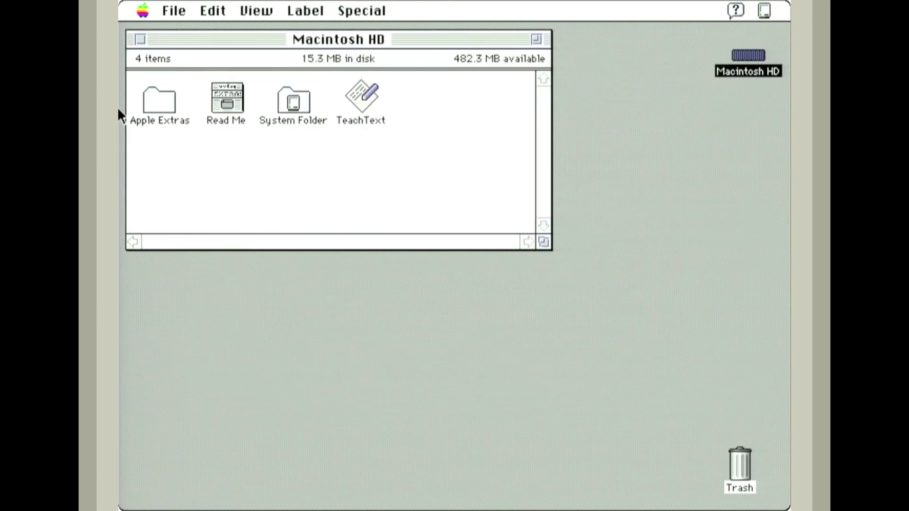
- Open Apple Extras and launch Introduction to Speech
double_click(152, 100)
double_click(179, 96)
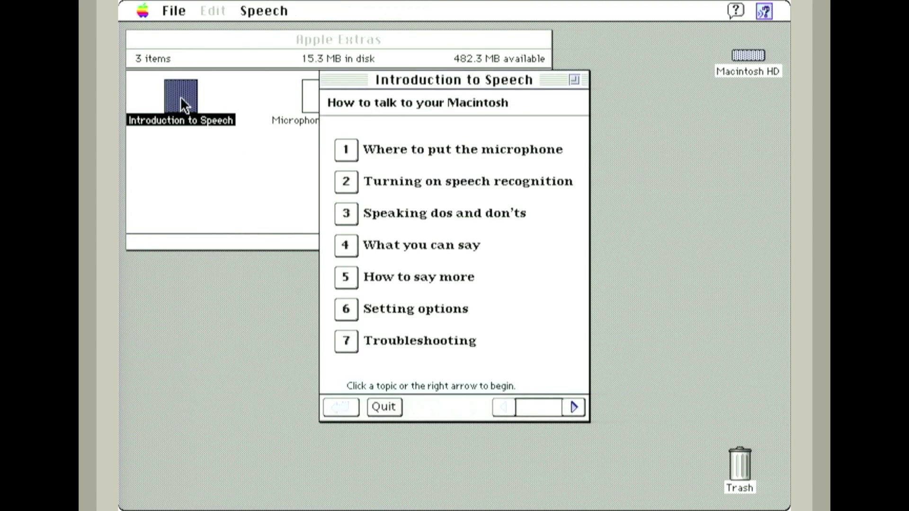
- View both microphone-placement pages, return to the topics, and quit Introduction to Speech
click(346, 151)
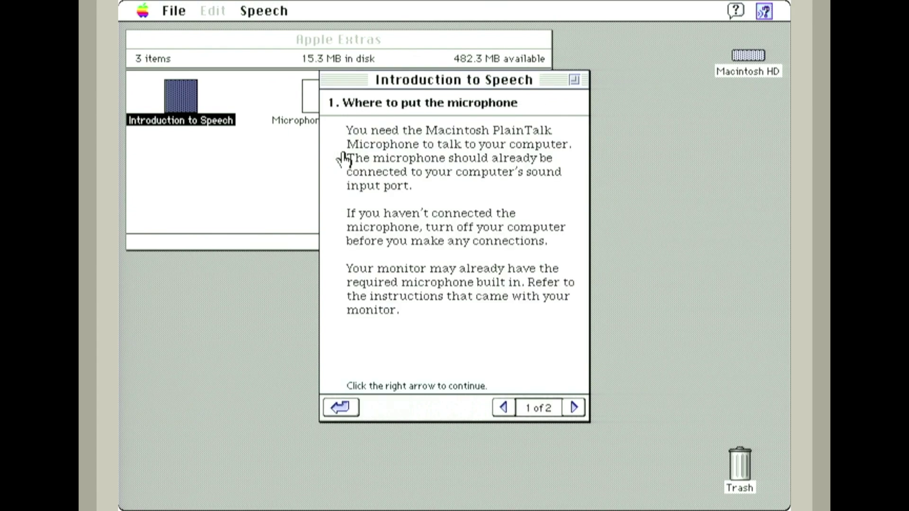
click(574, 407)
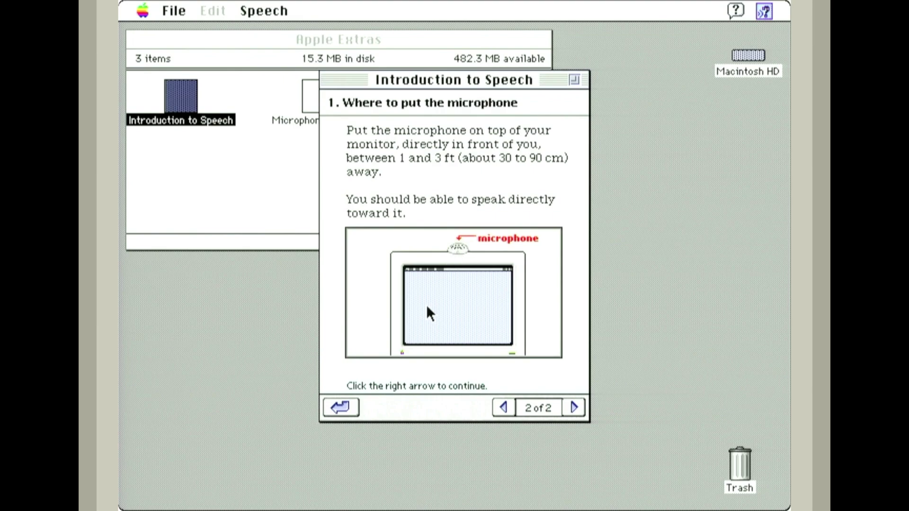
click(339, 407)
drag(173, 11, 191, 81)
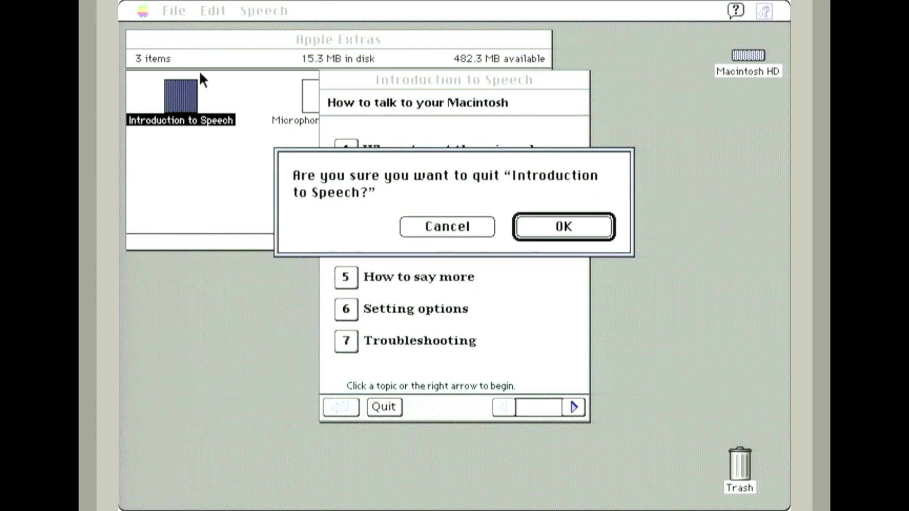
key(Return)
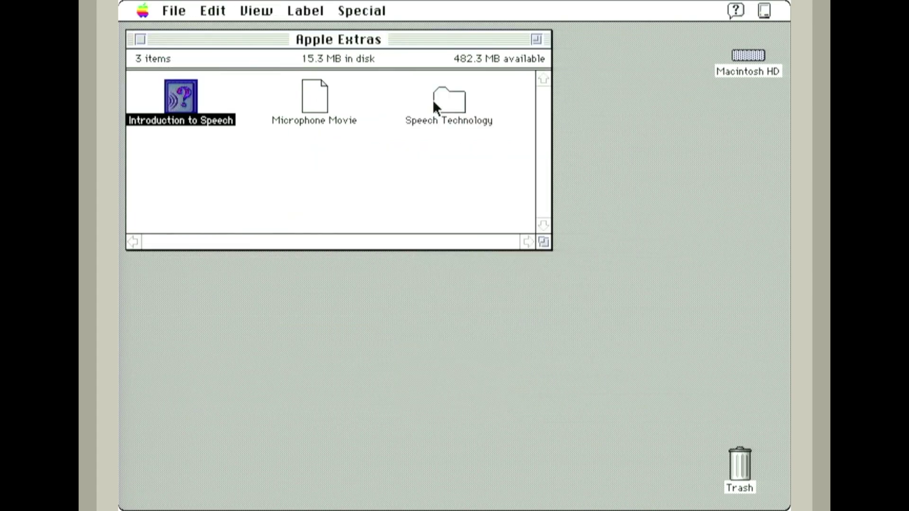
- Open the Speech Technology folder, then close it and Apple Extras
double_click(448, 98)
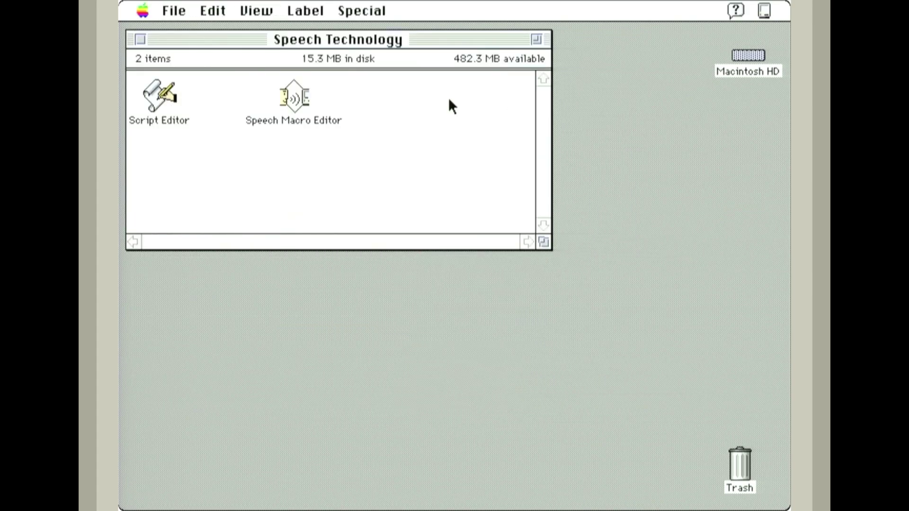
click(140, 39)
click(139, 39)
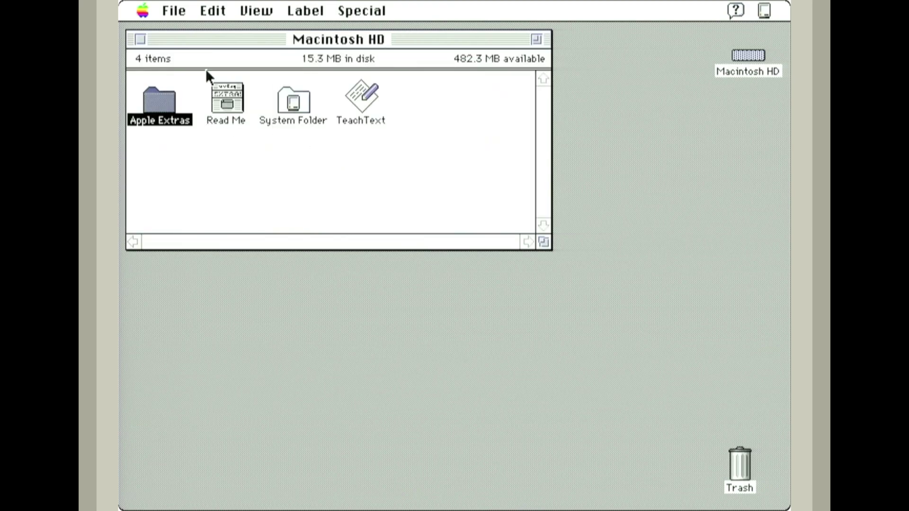